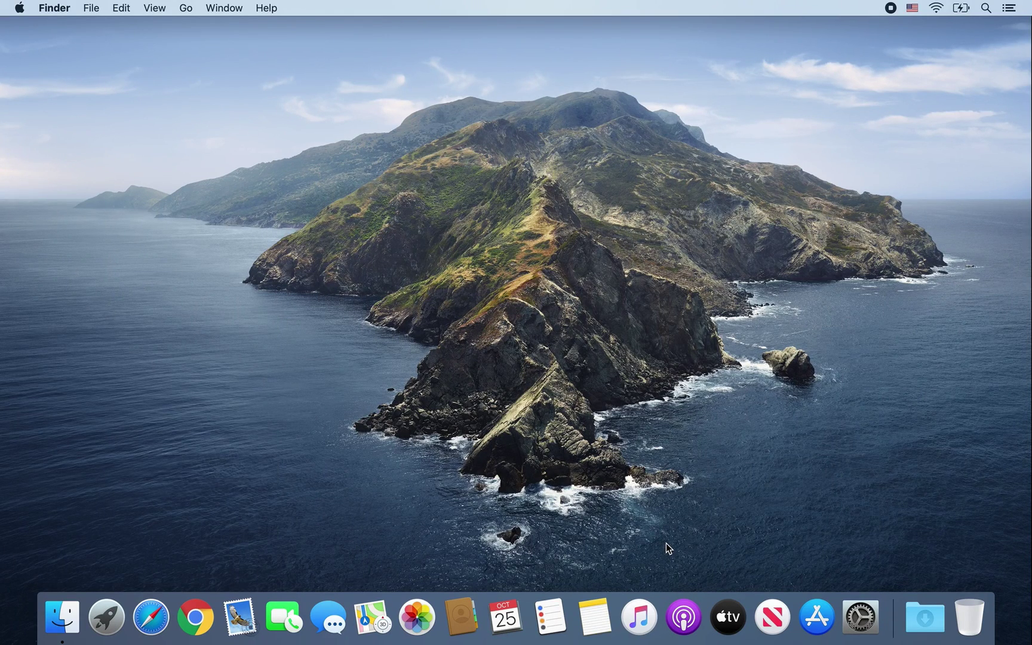
# Search Google for 'avg' in Chrome and open the official AVG homepage result
pyautogui.click(195, 617)
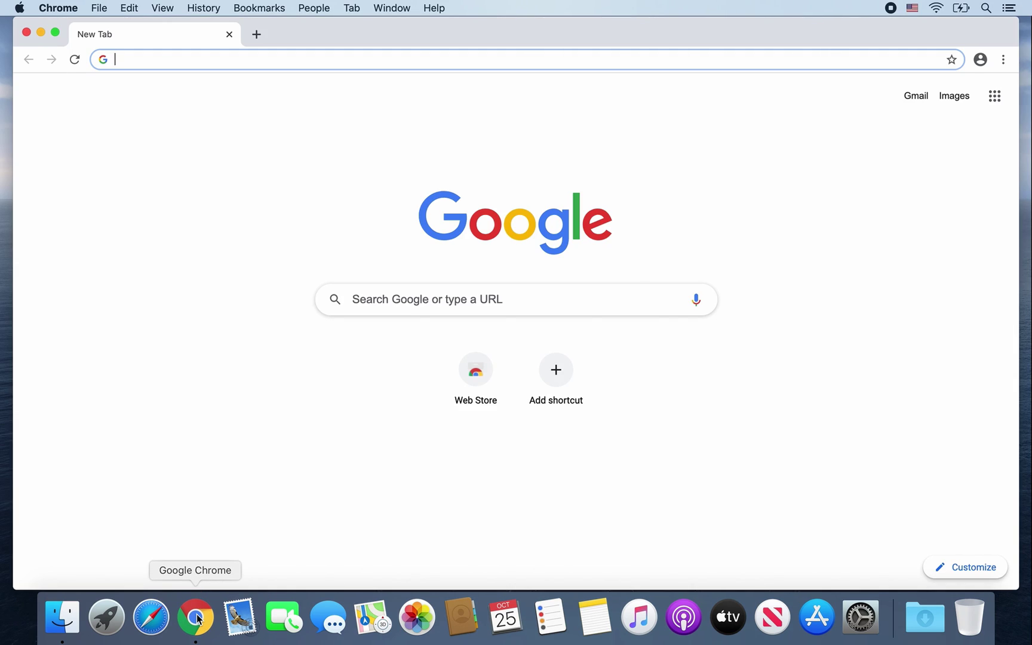
pyautogui.write('avg')
pyautogui.press('Return')
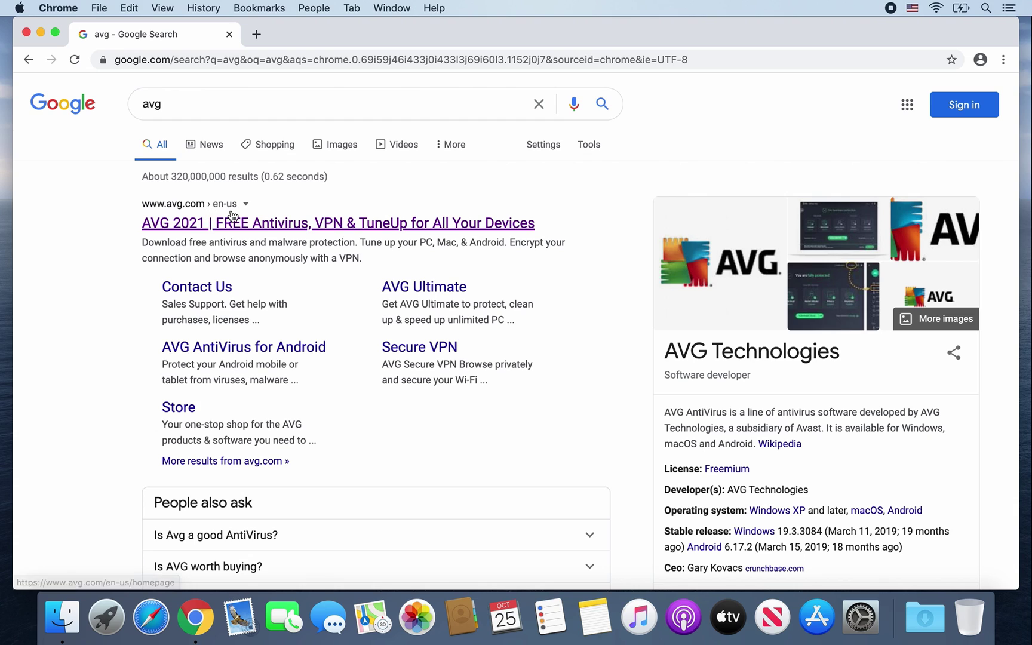
pyautogui.click(288, 224)
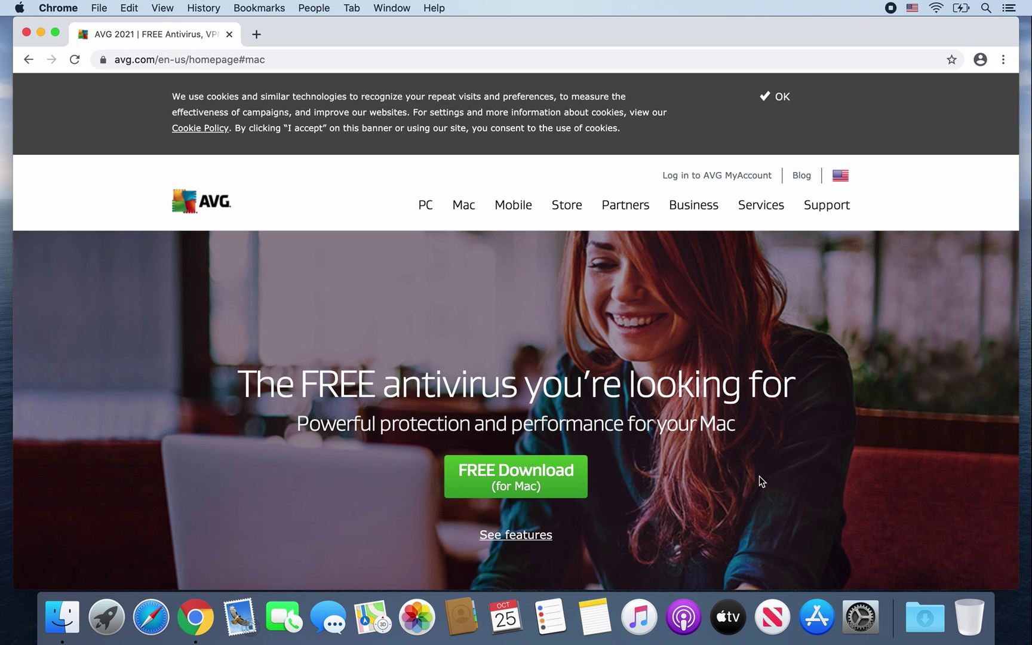
# Download the free AVG antivirus for Mac and open avg_mac_security_online.dmg
pyautogui.click(572, 485)
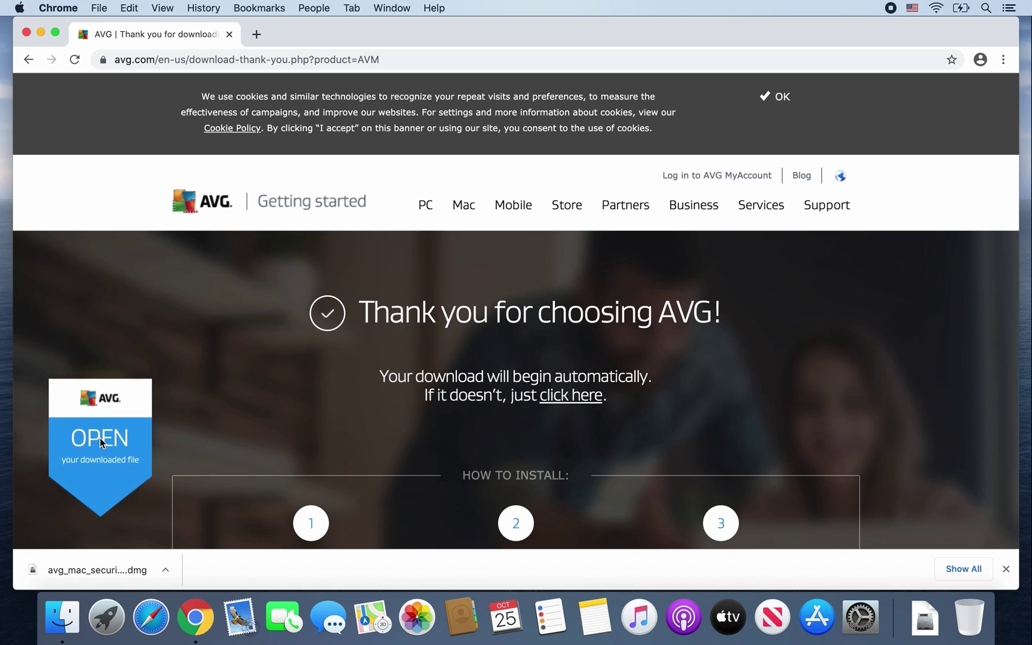
pyautogui.click(121, 561)
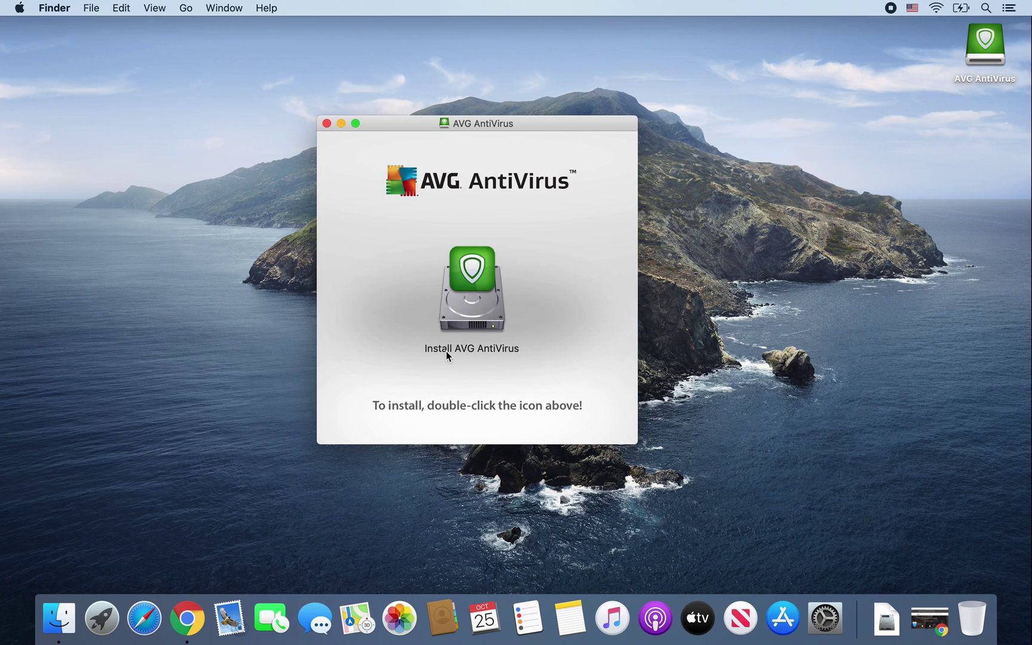
# Launch Install AVG AntiVirus, agree to the license, and start the standard installation on Macintosh HD
pyautogui.doubleClick(454, 313)
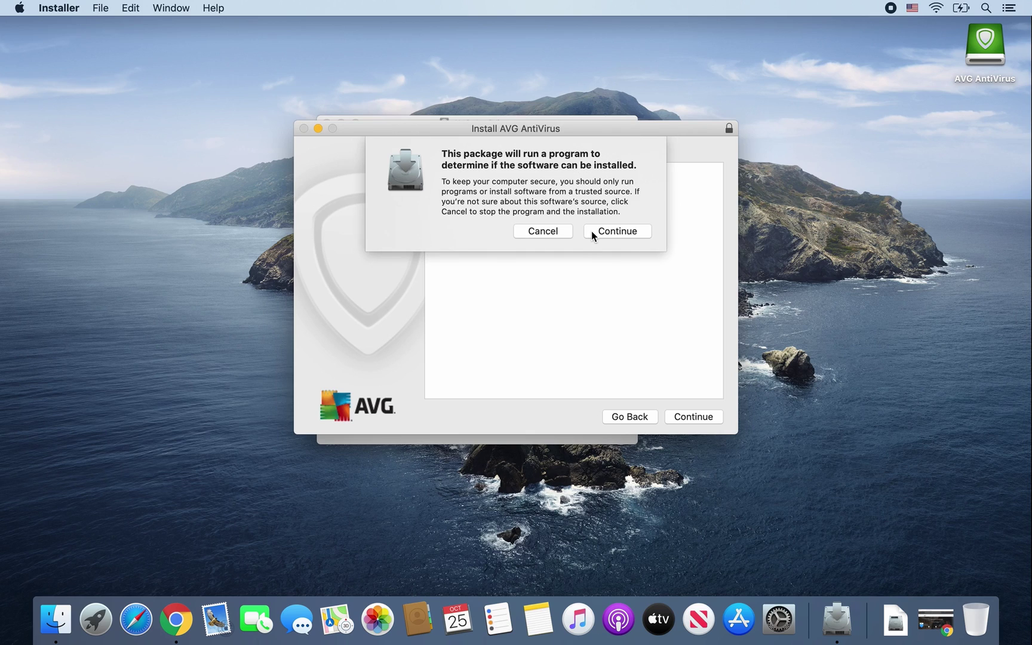
pyautogui.click(591, 230)
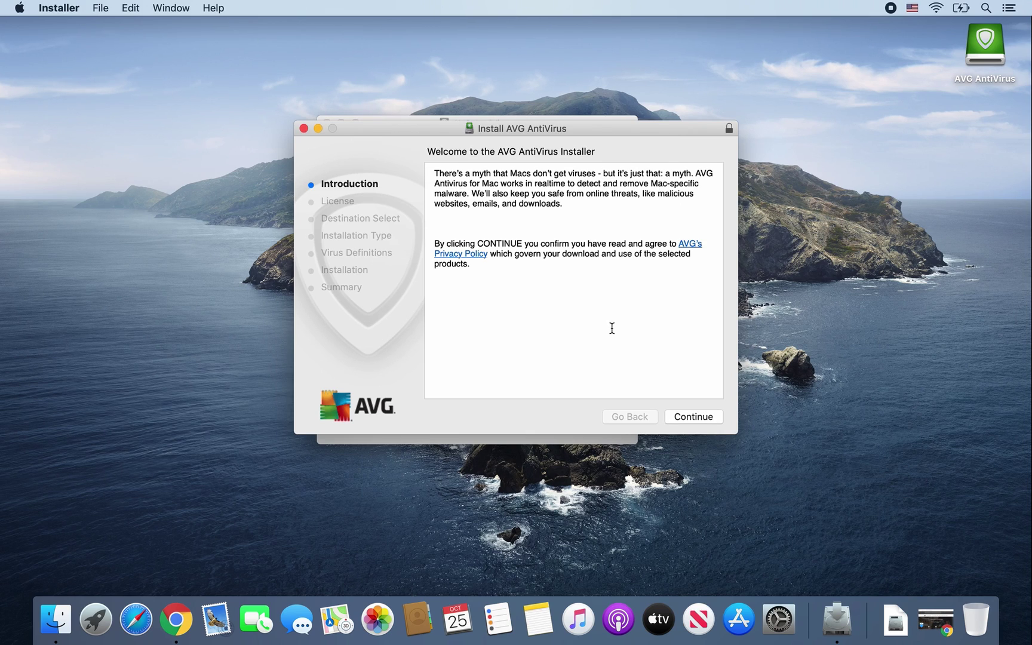
pyautogui.click(673, 416)
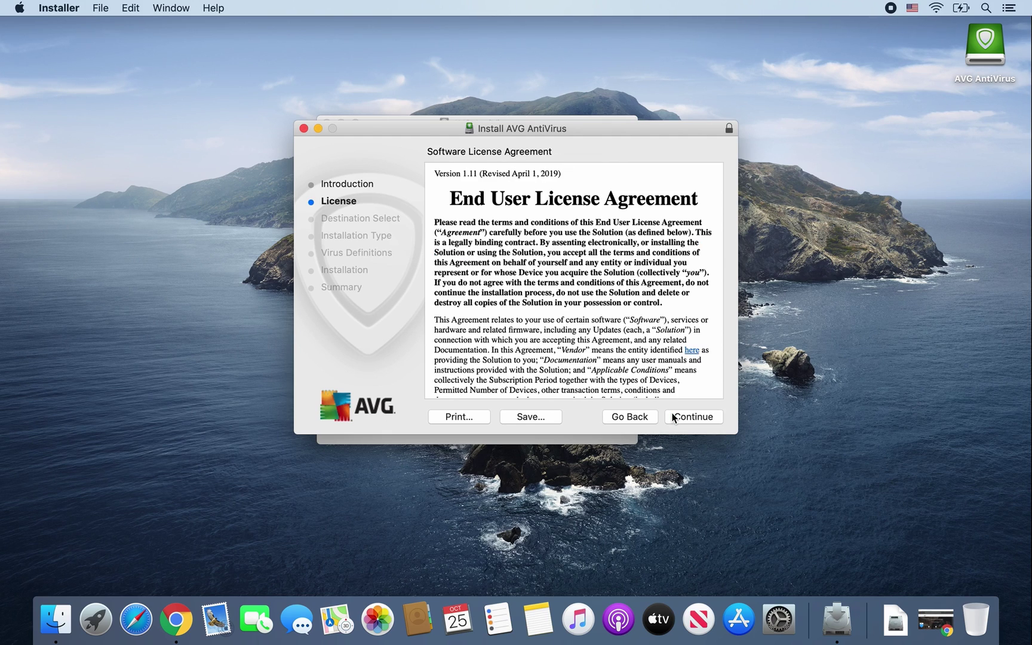
pyautogui.click(673, 416)
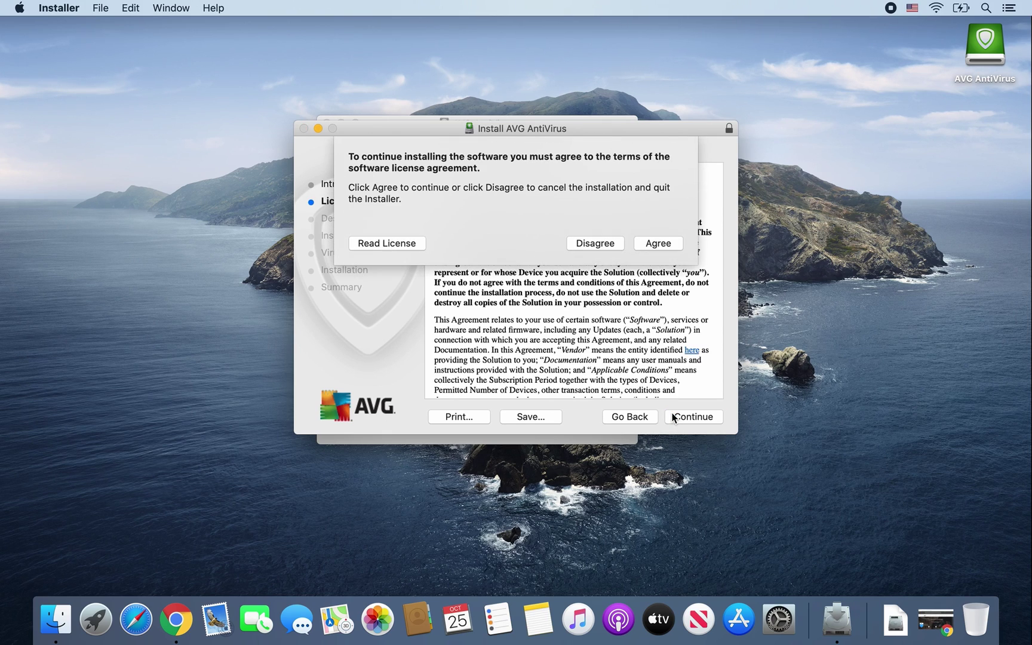
pyautogui.click(645, 243)
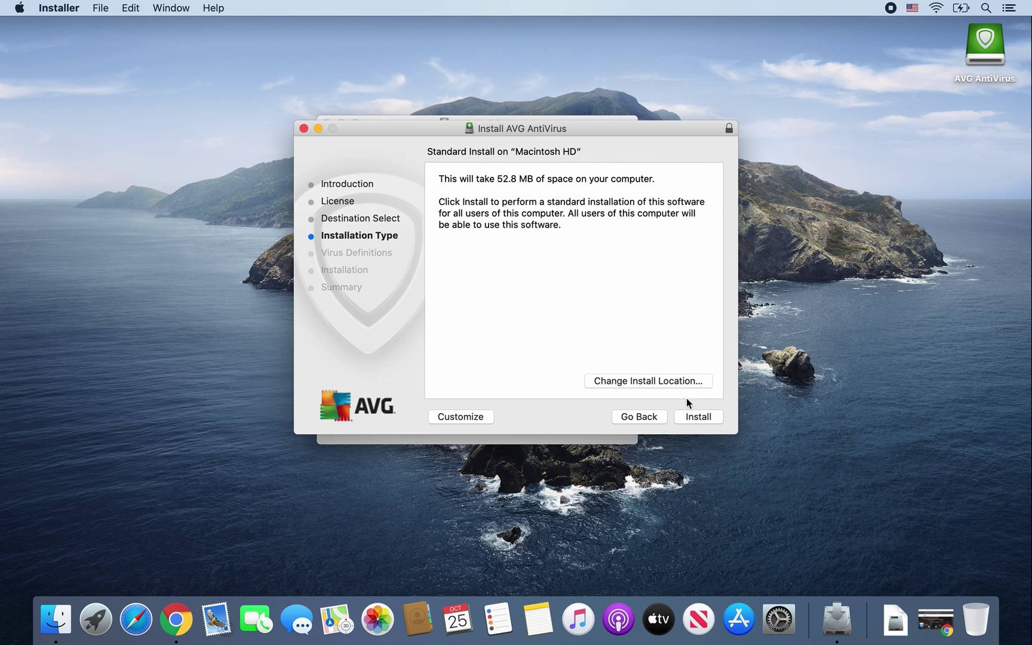
pyautogui.click(681, 415)
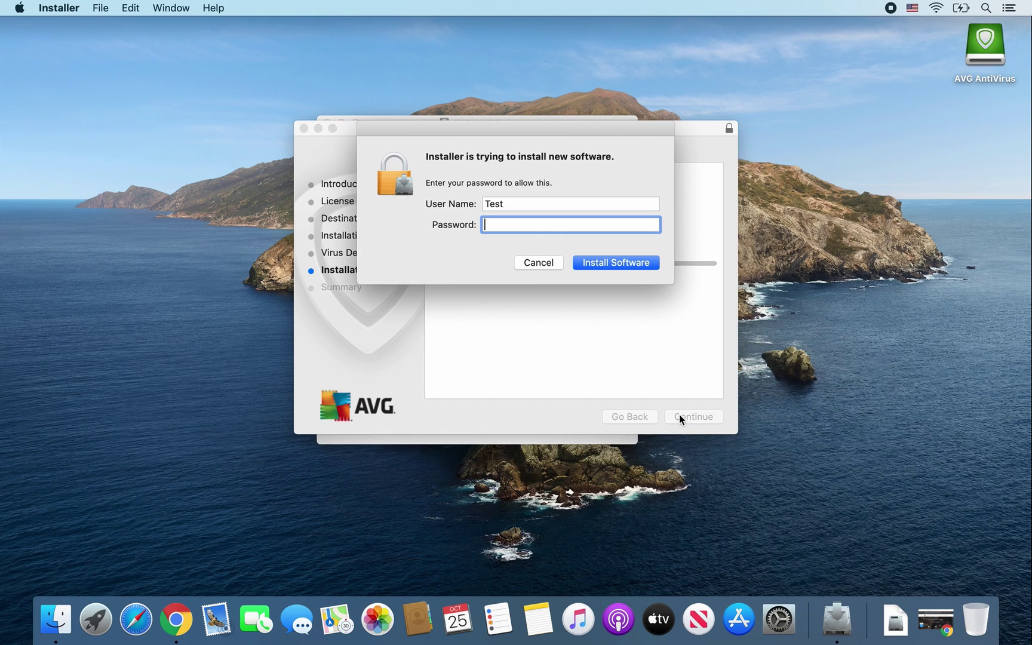
# Authorize the AVG install with the admin password, then open Security Preferences for the blocked extension
pyautogui.write('•••••••')
pyautogui.press('Return')
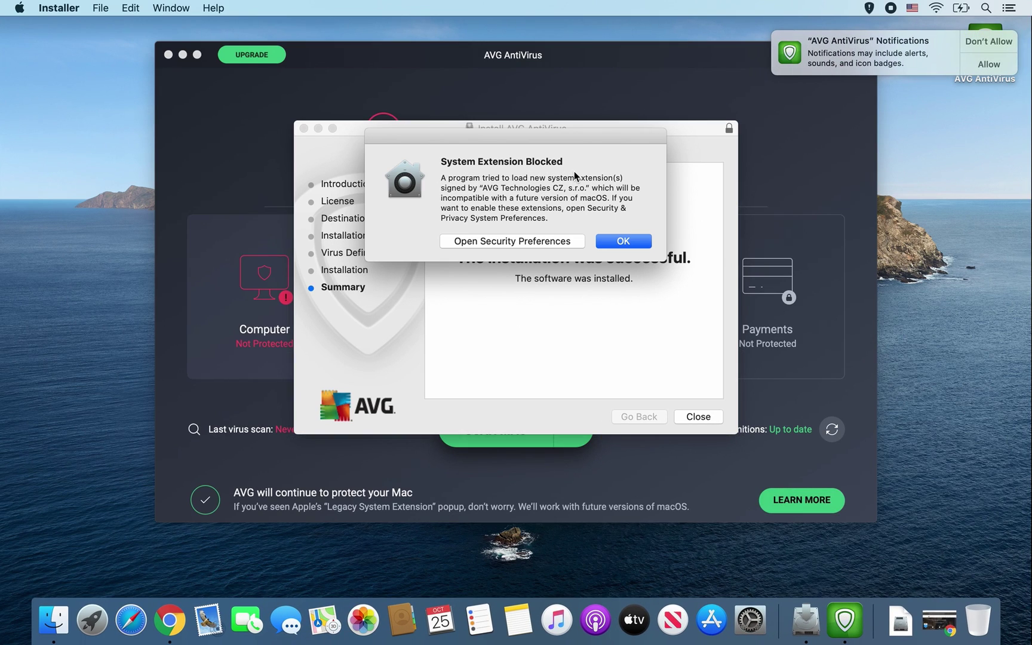
pyautogui.click(558, 241)
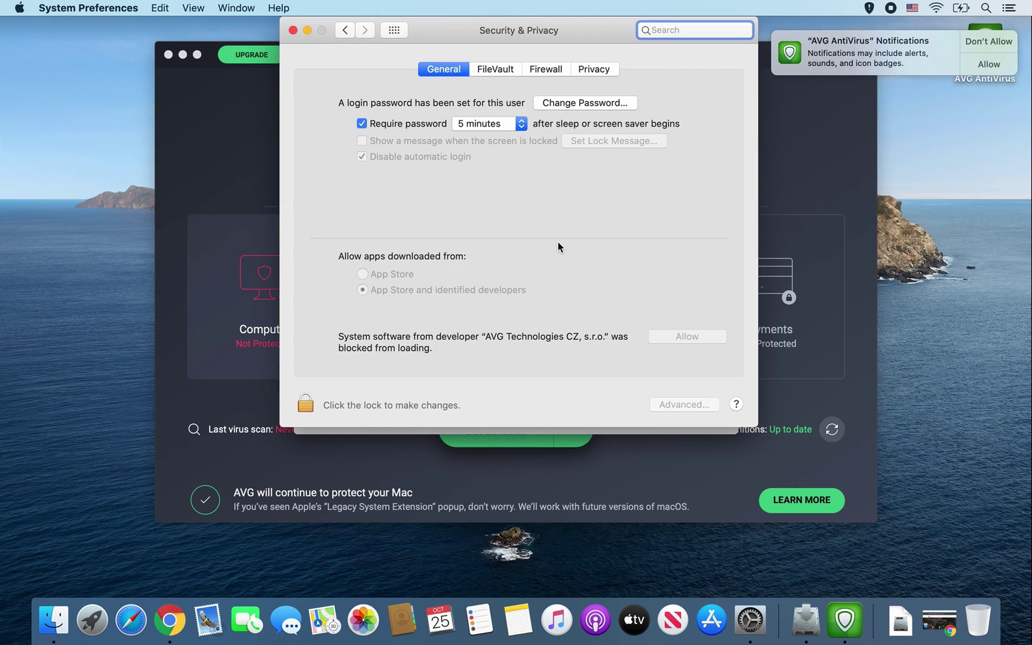
# Unlock Security & Privacy with the password, allow AVG Technologies' system software, relock, and close
pyautogui.click(307, 403)
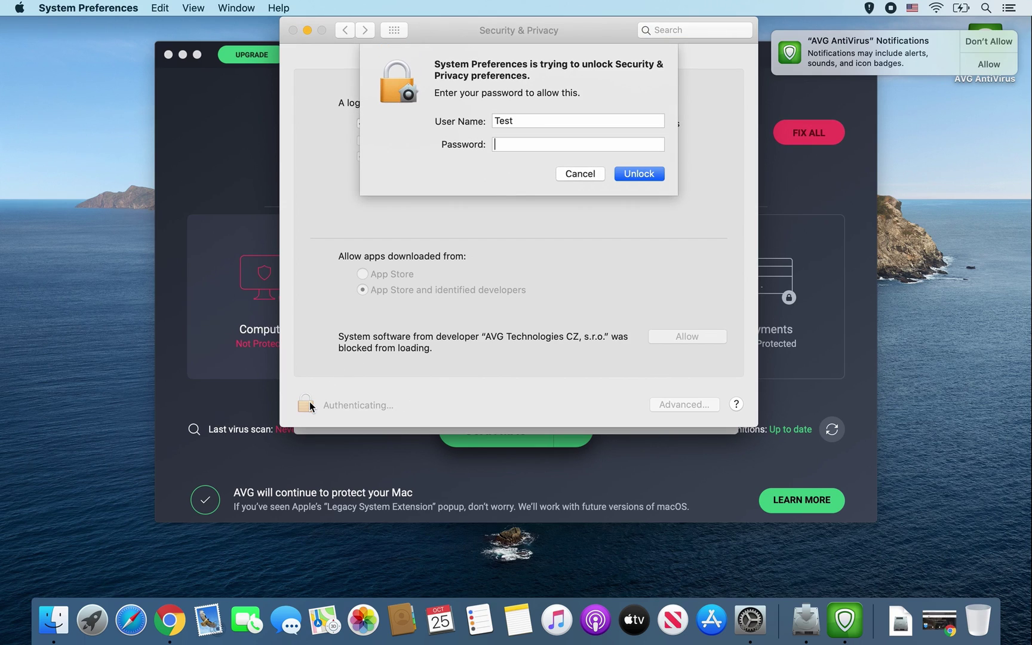
pyautogui.write('•••••••')
pyautogui.click(644, 173)
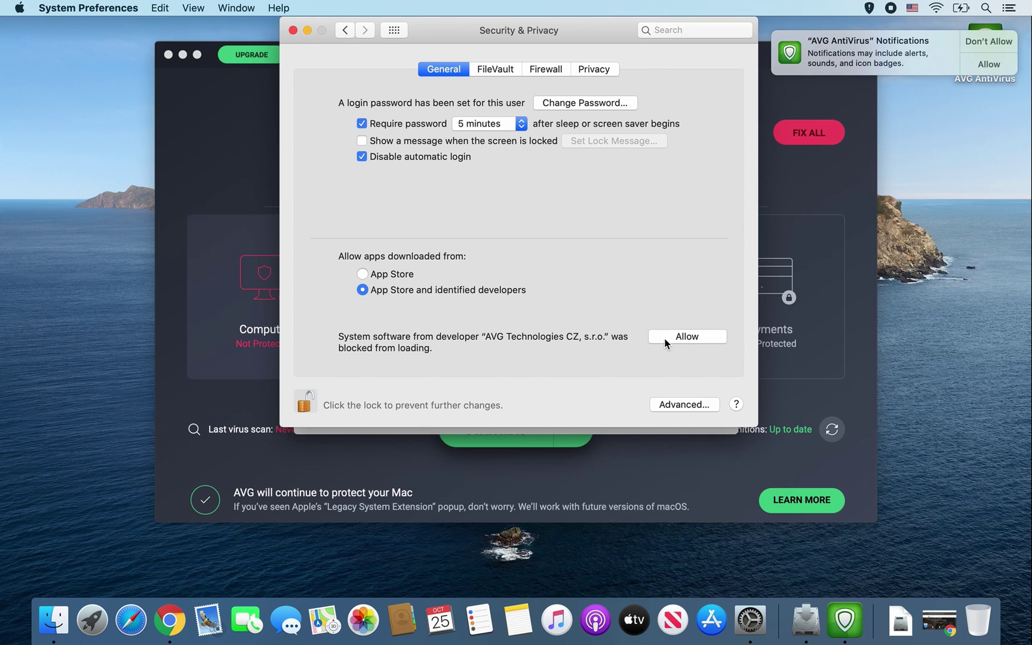
pyautogui.click(666, 342)
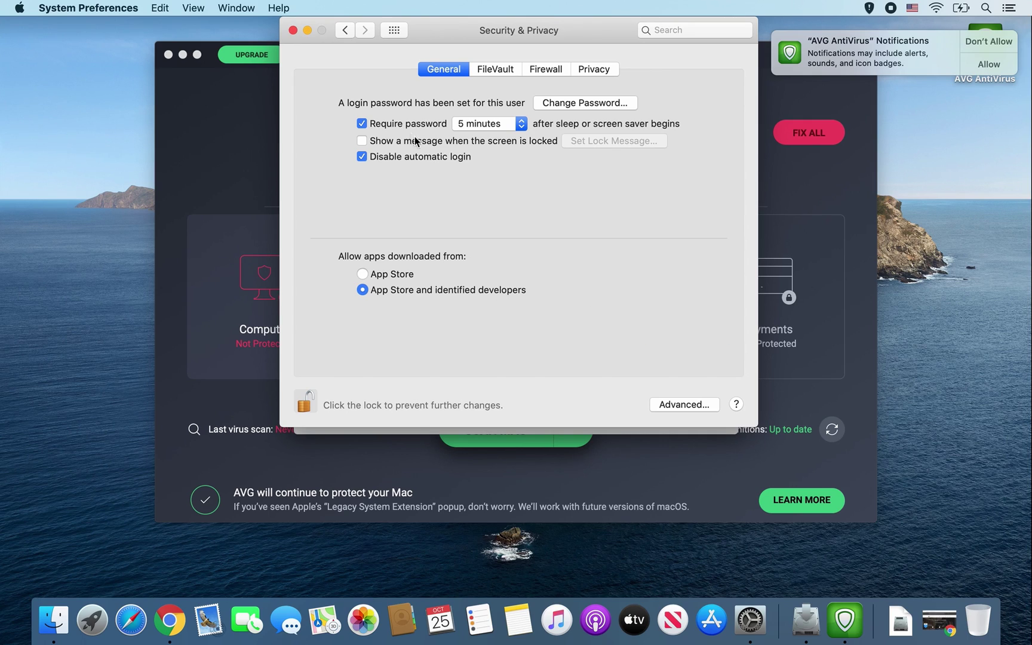
pyautogui.click(305, 404)
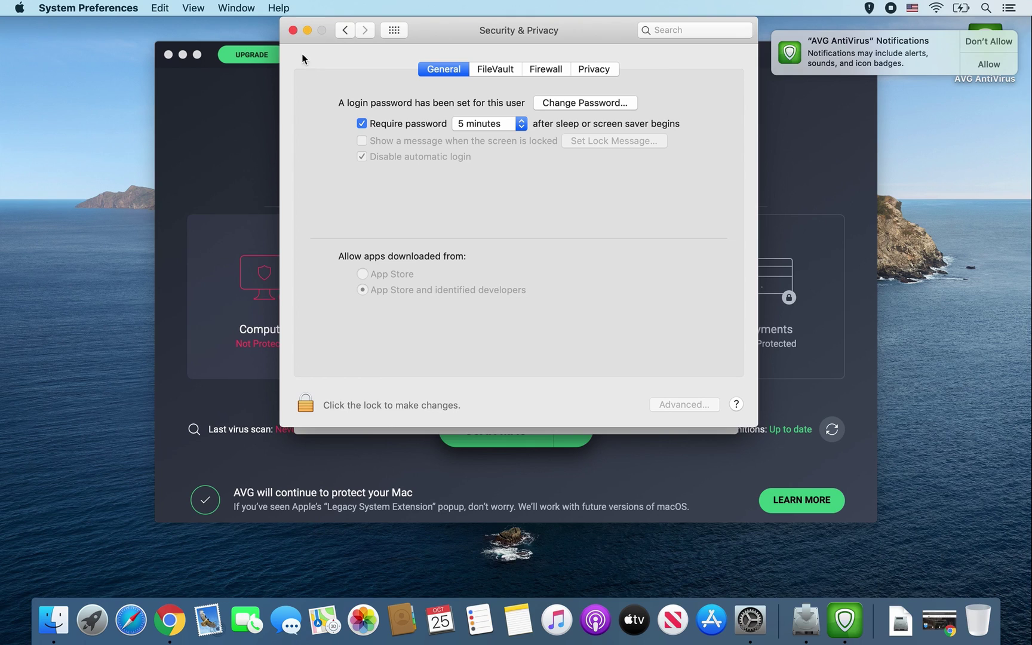
pyautogui.click(293, 31)
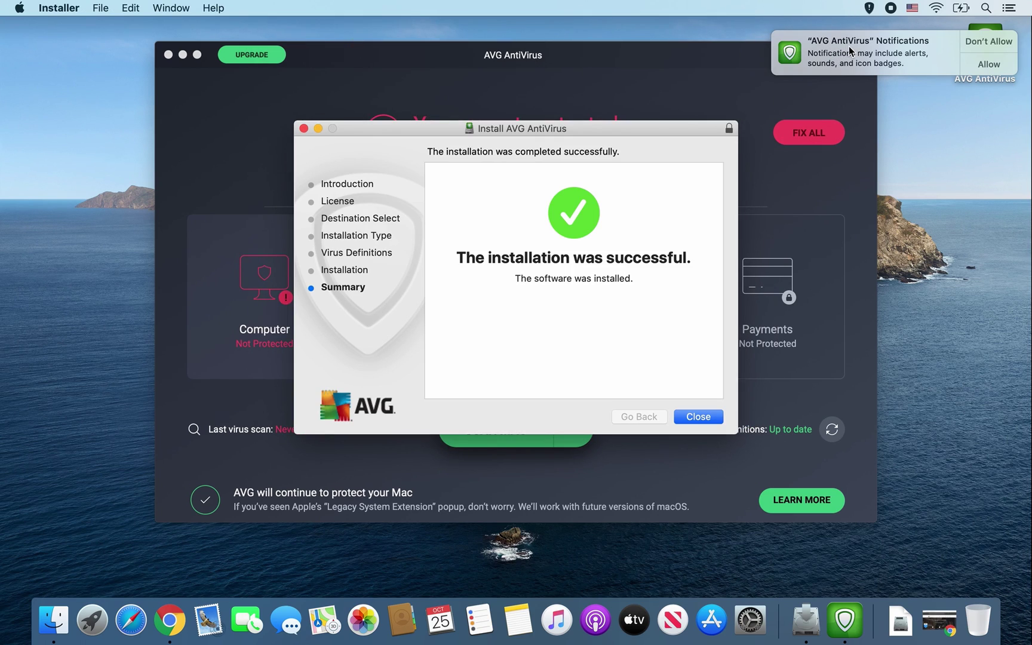
# Allow AVG notifications, close the finished installer, and move its package to the Trash
pyautogui.click(1002, 60)
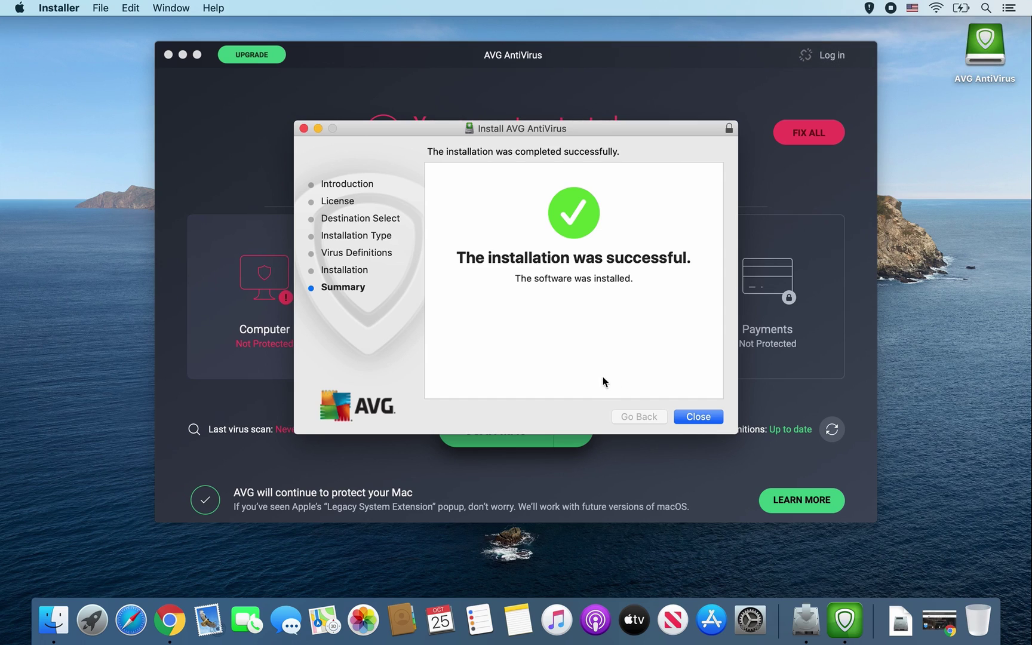
pyautogui.click(679, 417)
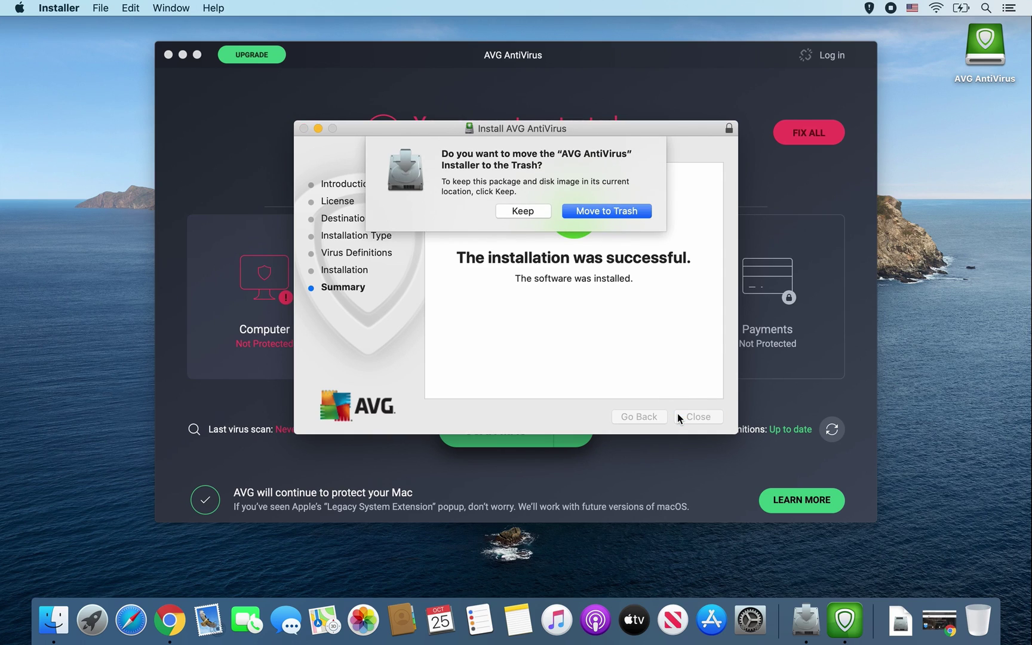
pyautogui.click(568, 212)
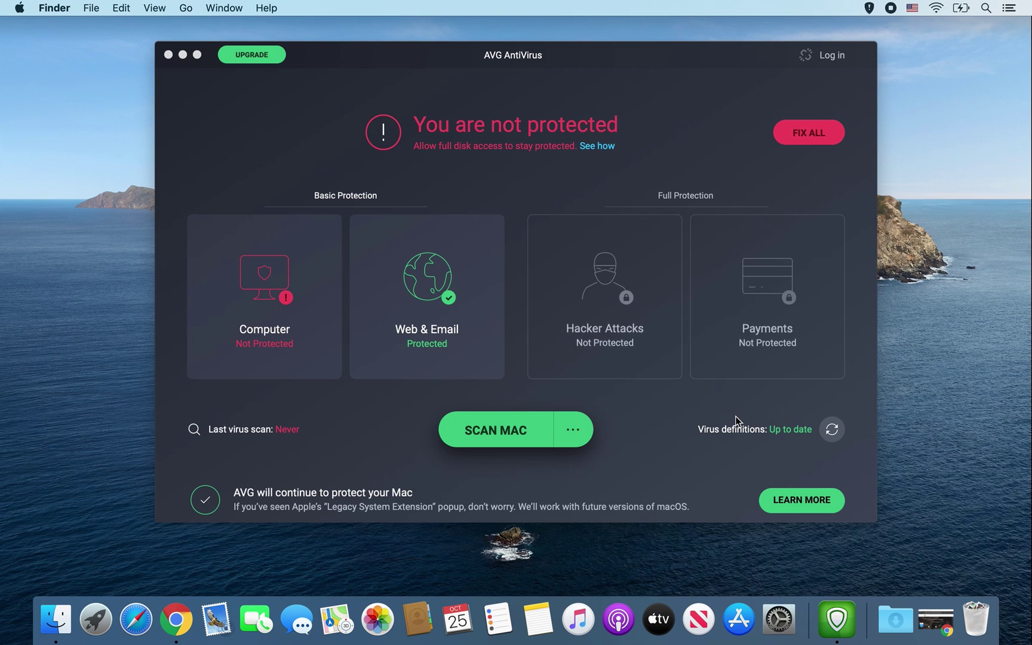
# Open Security & Privacy > Privacy > Full Disk Access and unlock it with the admin password
pyautogui.click(780, 618)
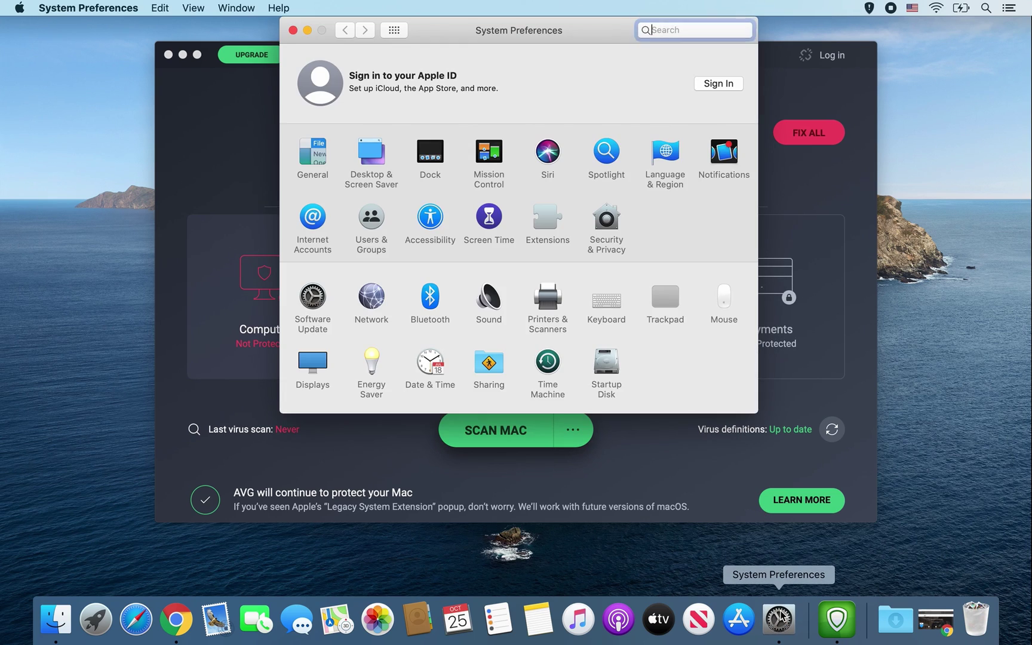
pyautogui.click(614, 229)
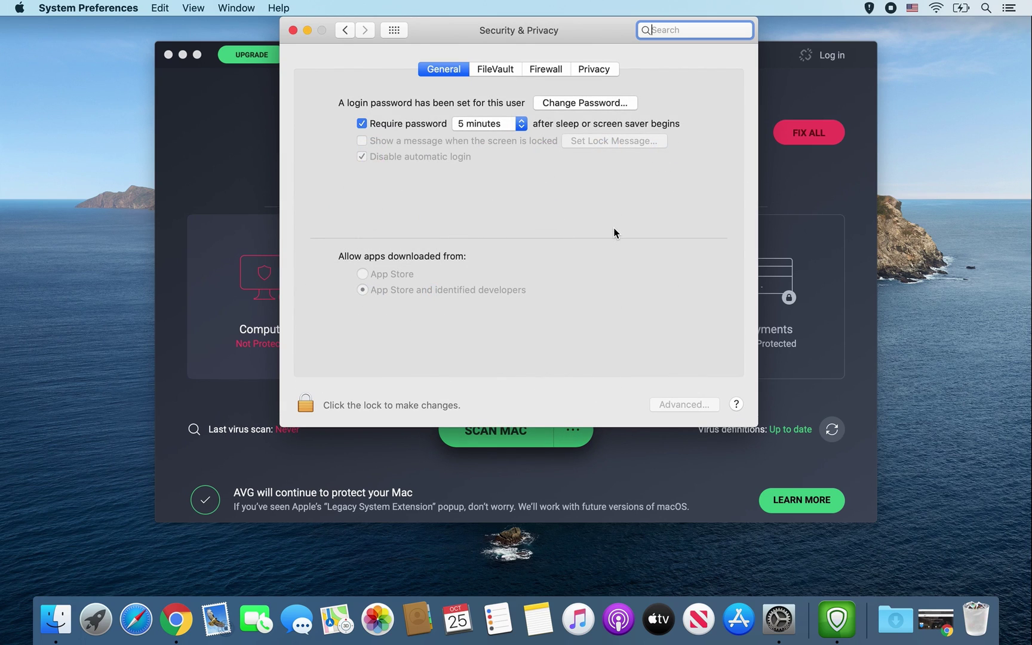
pyautogui.click(609, 70)
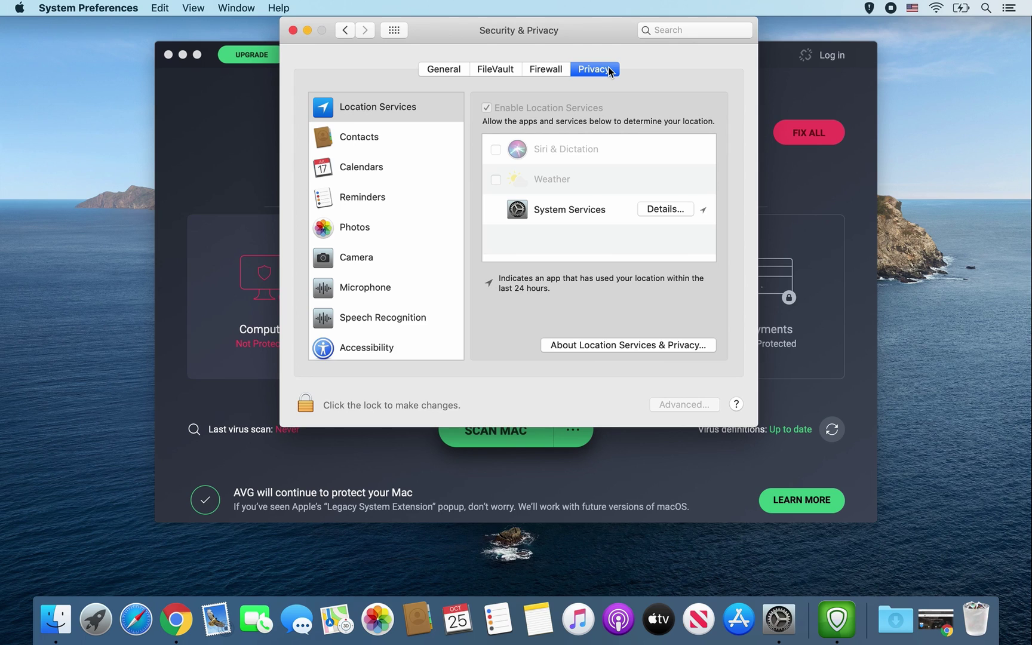
pyautogui.scroll(-5, 416, 273)
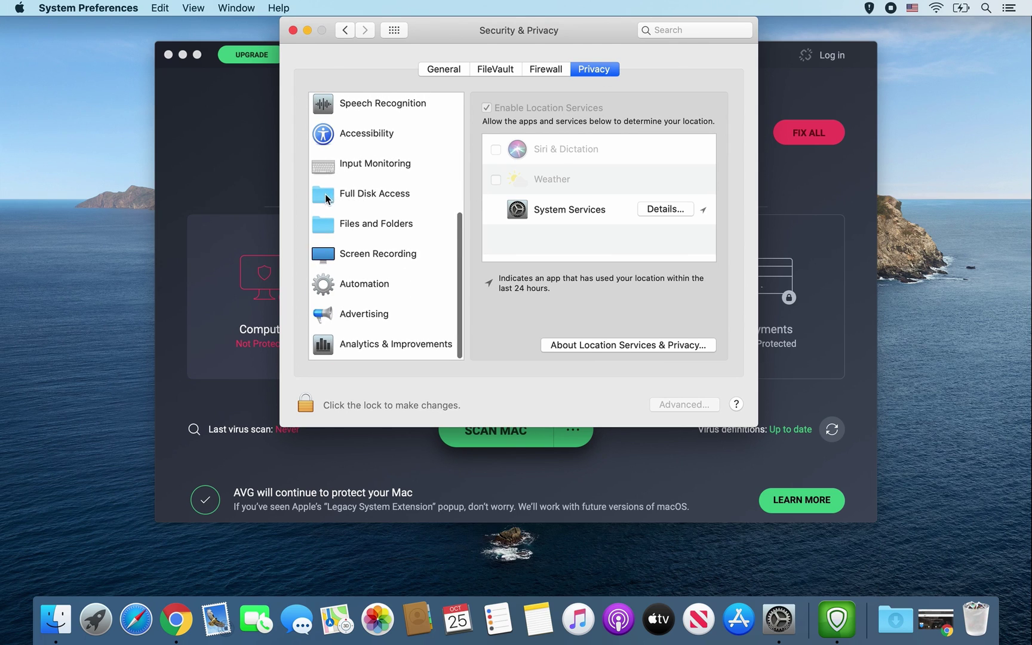
pyautogui.click(416, 201)
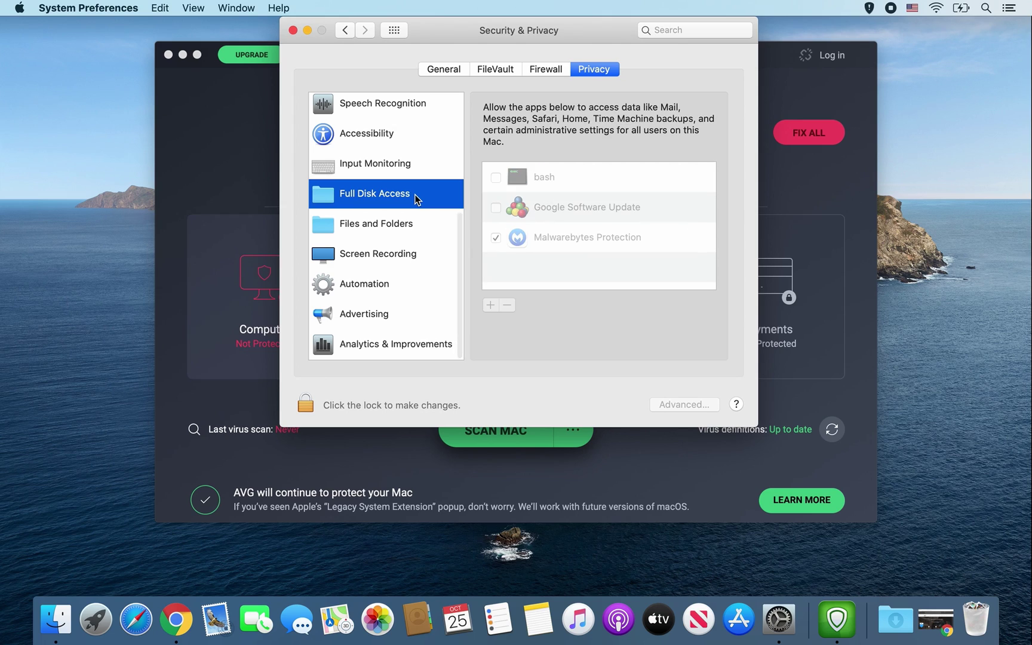
pyautogui.click(305, 411)
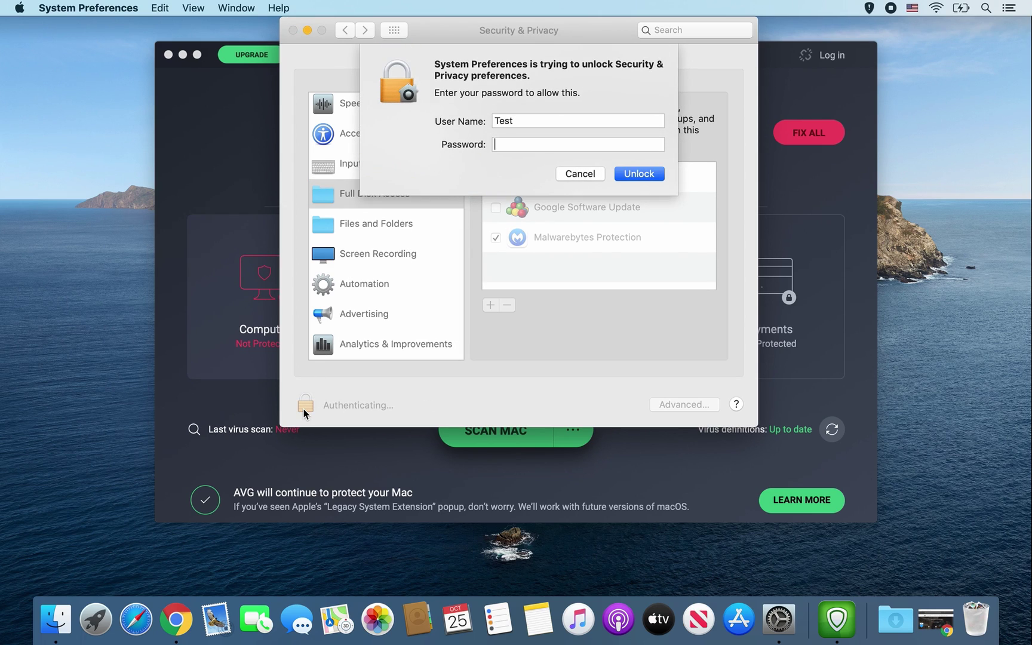
pyautogui.write('•••••••')
pyautogui.press('Return')
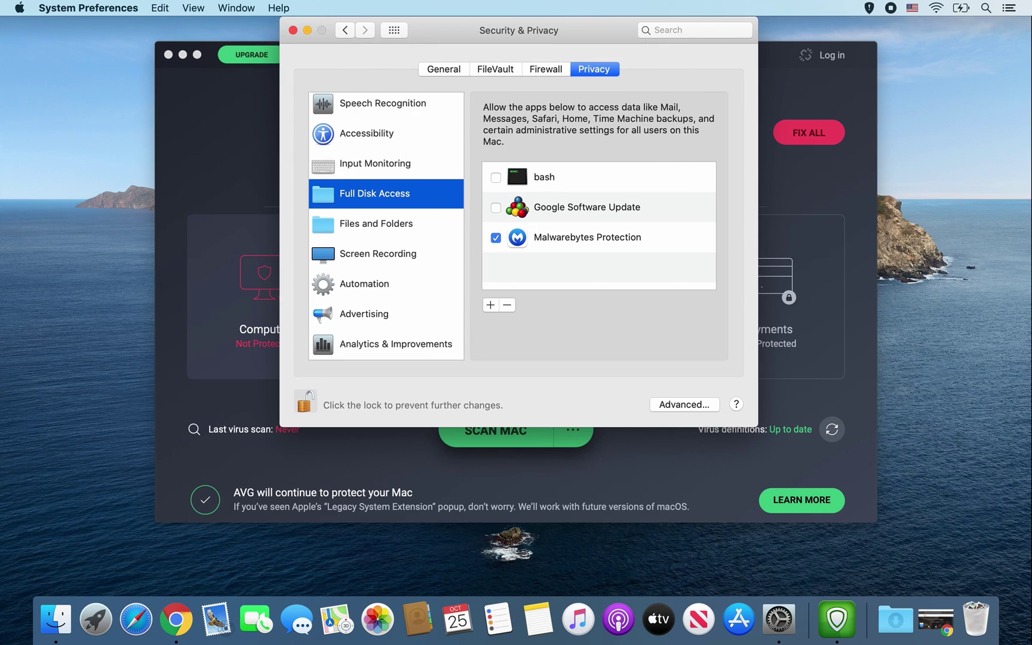
# Add AVG AntiVirus from Applications to Full Disk Access, quit it, then lock and close preferences
pyautogui.click(490, 305)
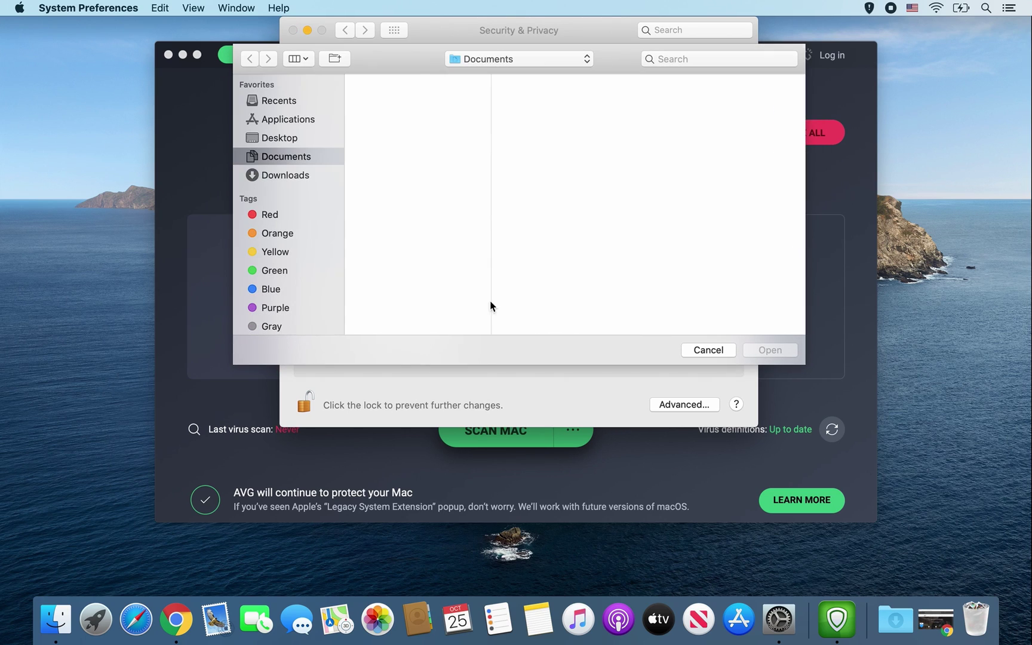
pyautogui.click(298, 121)
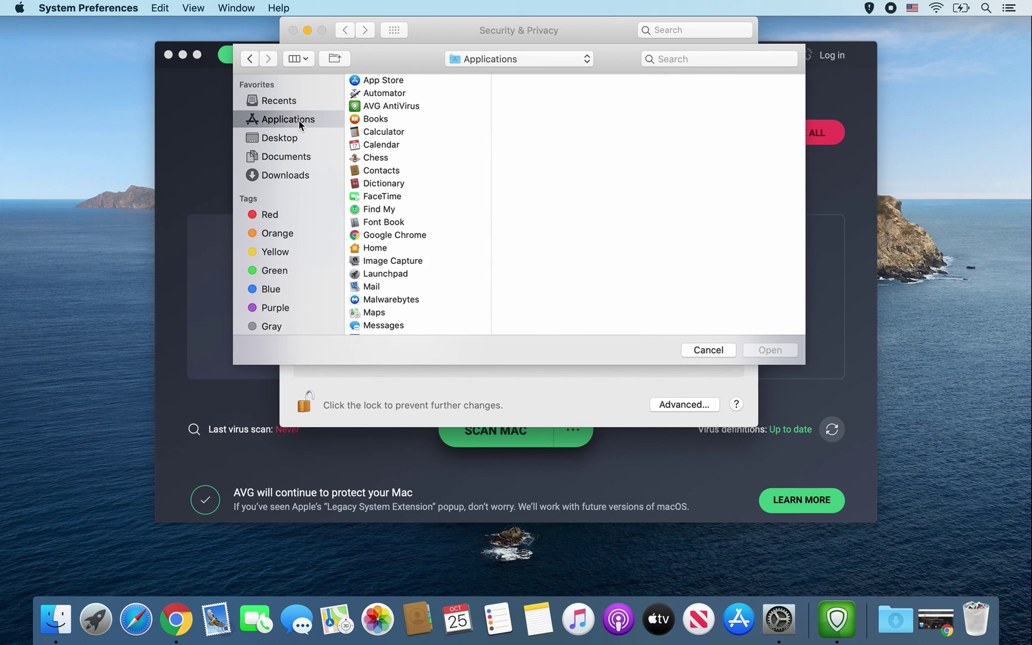
pyautogui.click(429, 106)
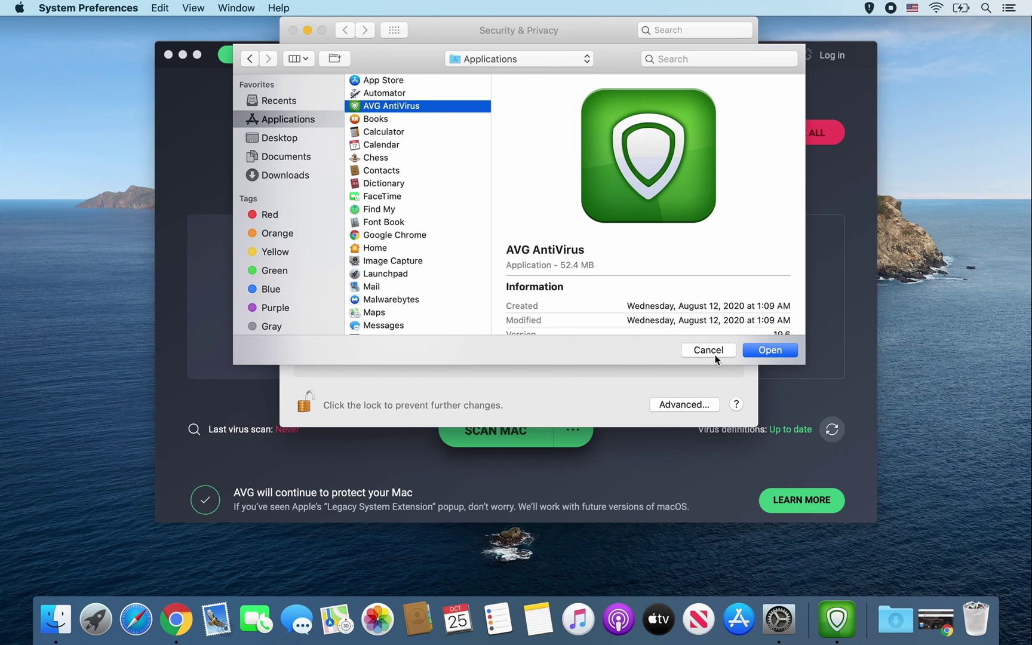
pyautogui.click(762, 350)
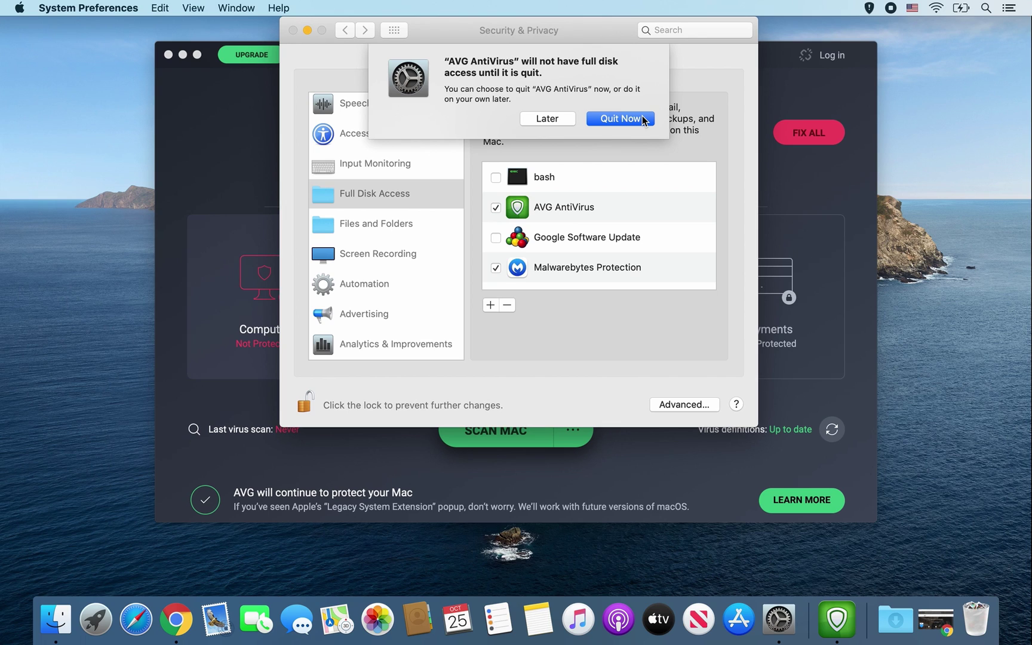
pyautogui.click(619, 119)
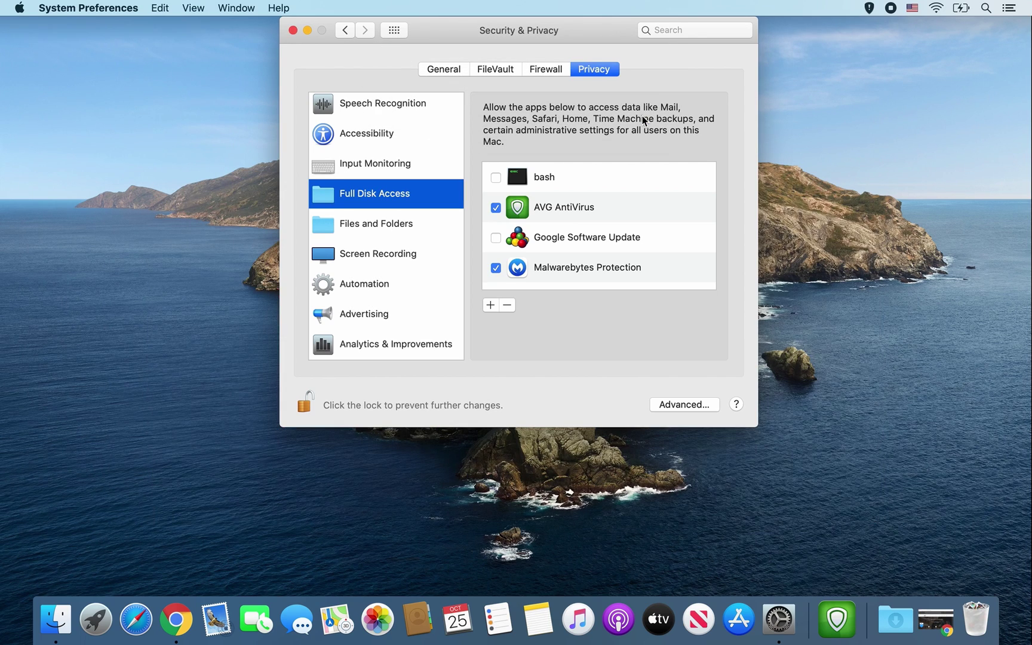
pyautogui.click(307, 403)
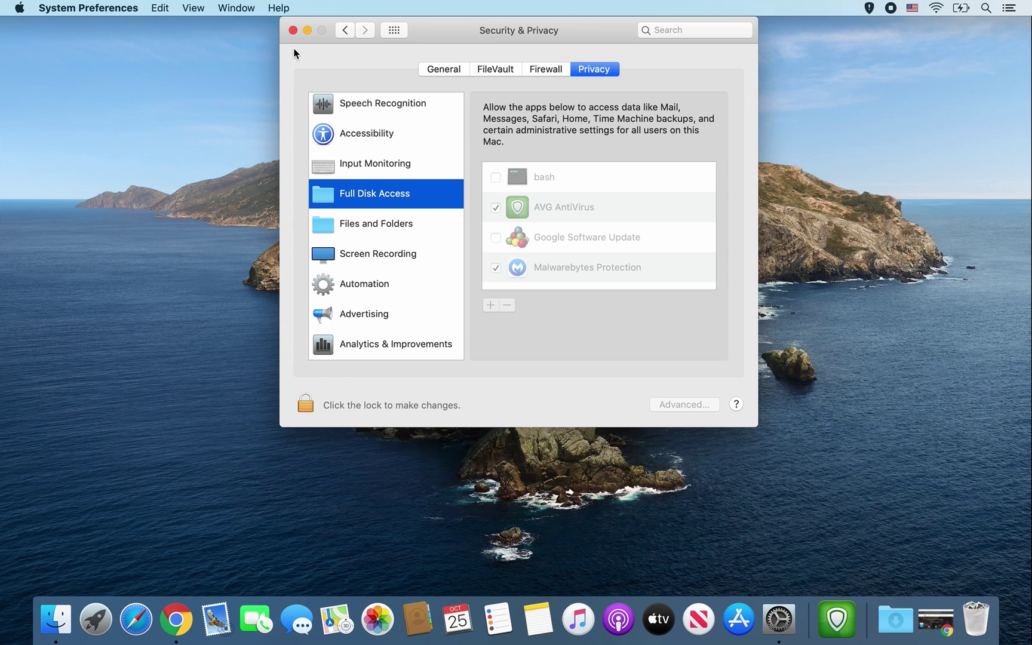
pyautogui.click(293, 30)
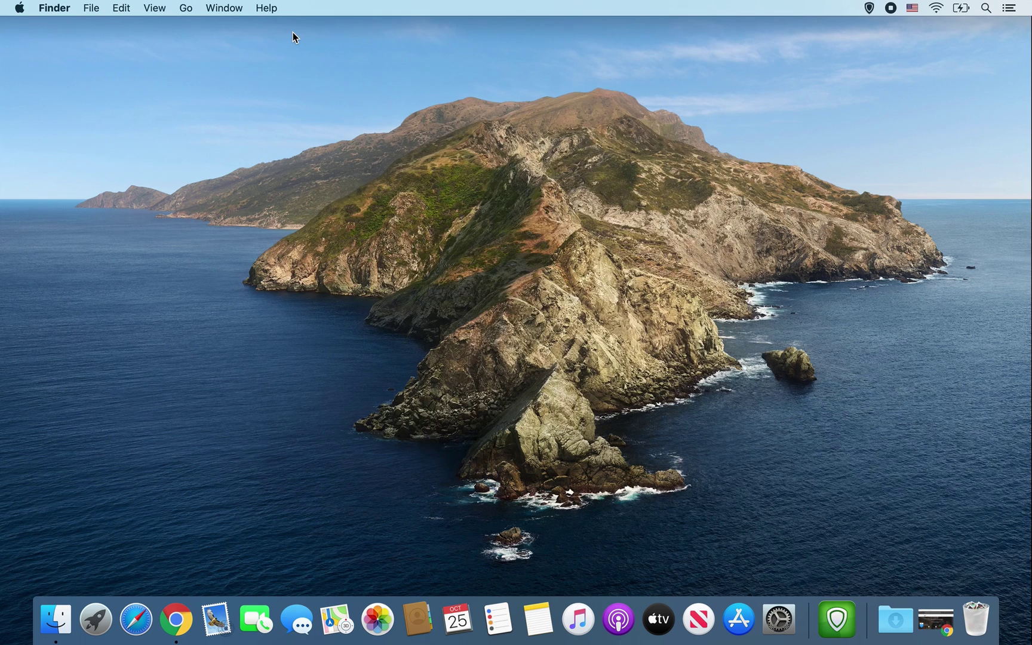
# Relaunch AVG AntiVirus from the Dock so it shows 'You have basic protection'
pyautogui.click(837, 620)
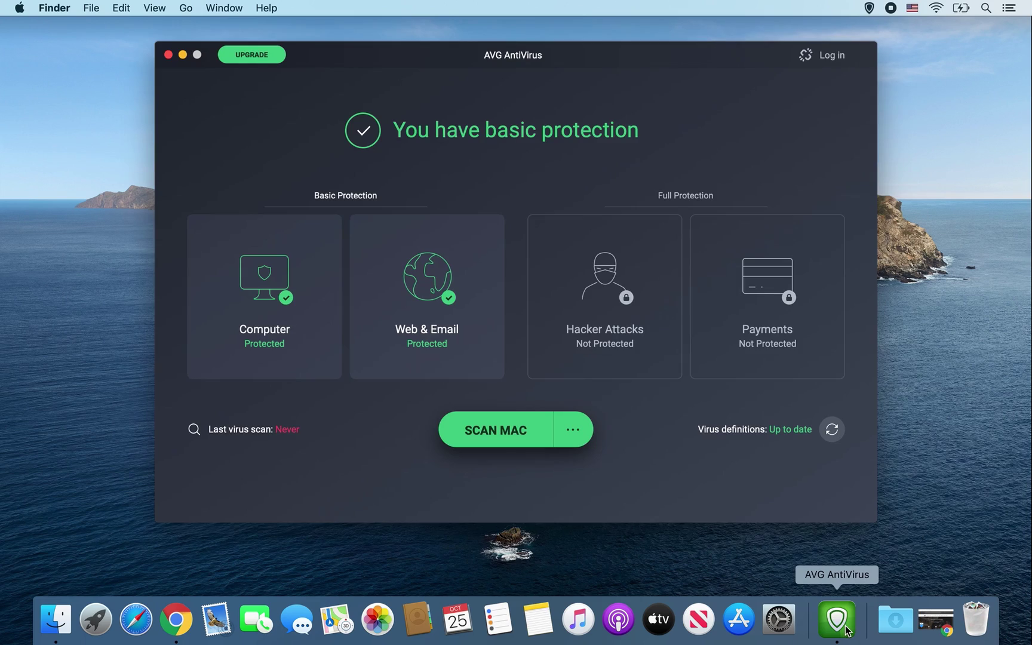